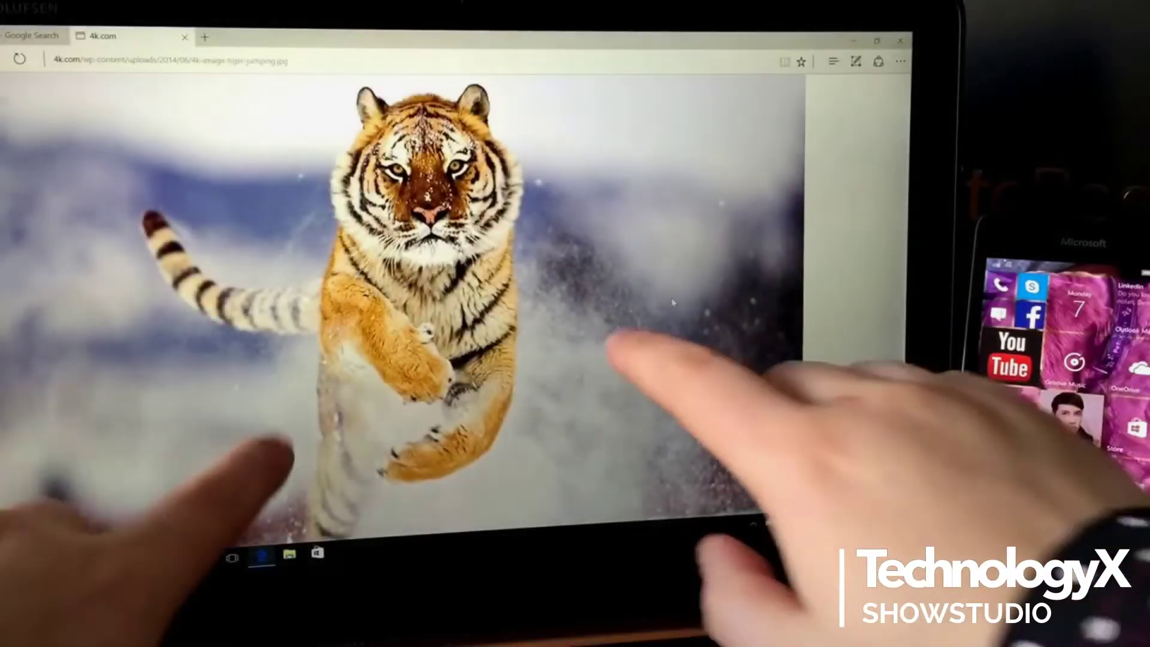
pyautogui.scroll(5, 431, 342)
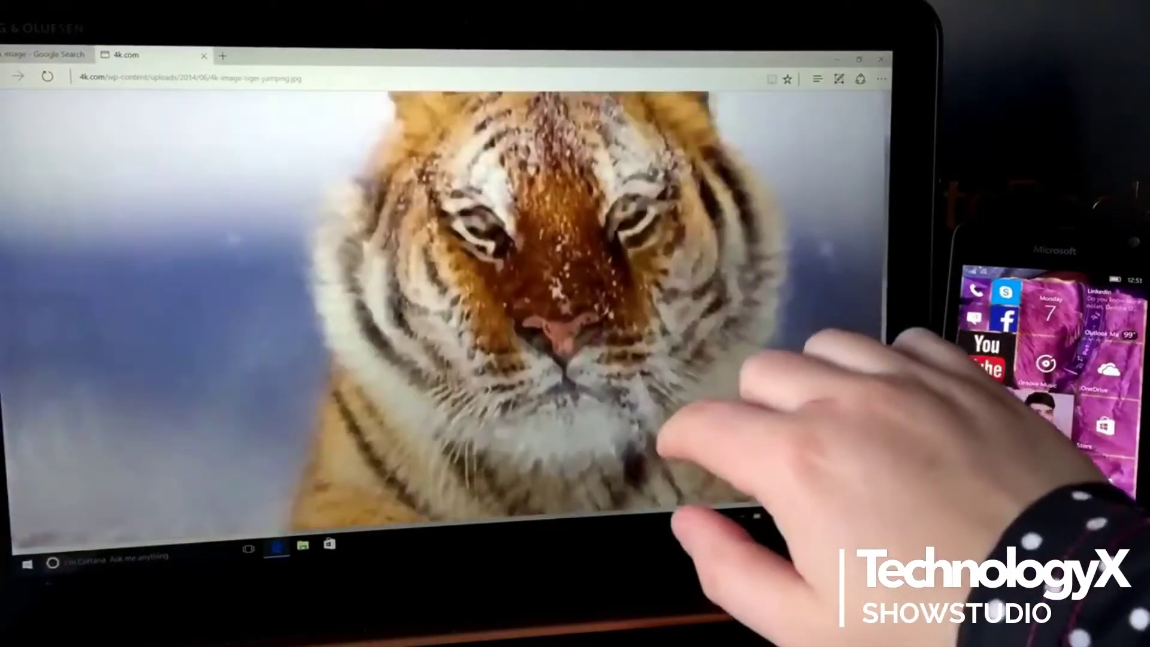
pyautogui.scroll(-3, 665, 432)
pyautogui.scroll(3, 683, 350)
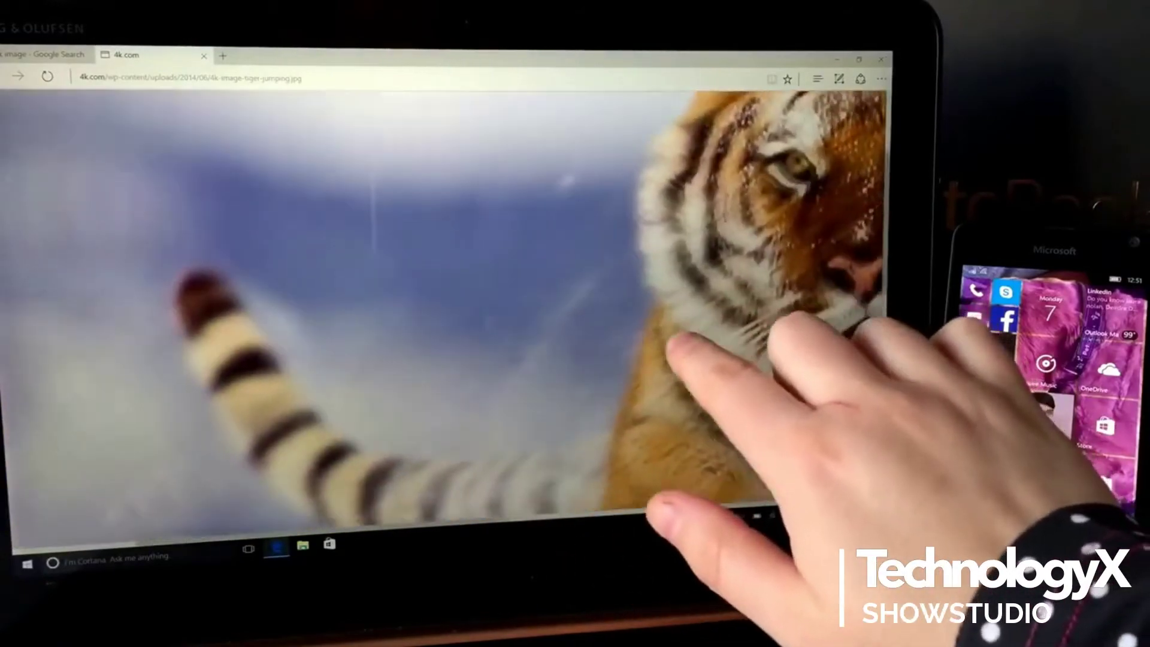
pyautogui.hscroll(-5, 674, 350)
pyautogui.hscroll(-3, 630, 324)
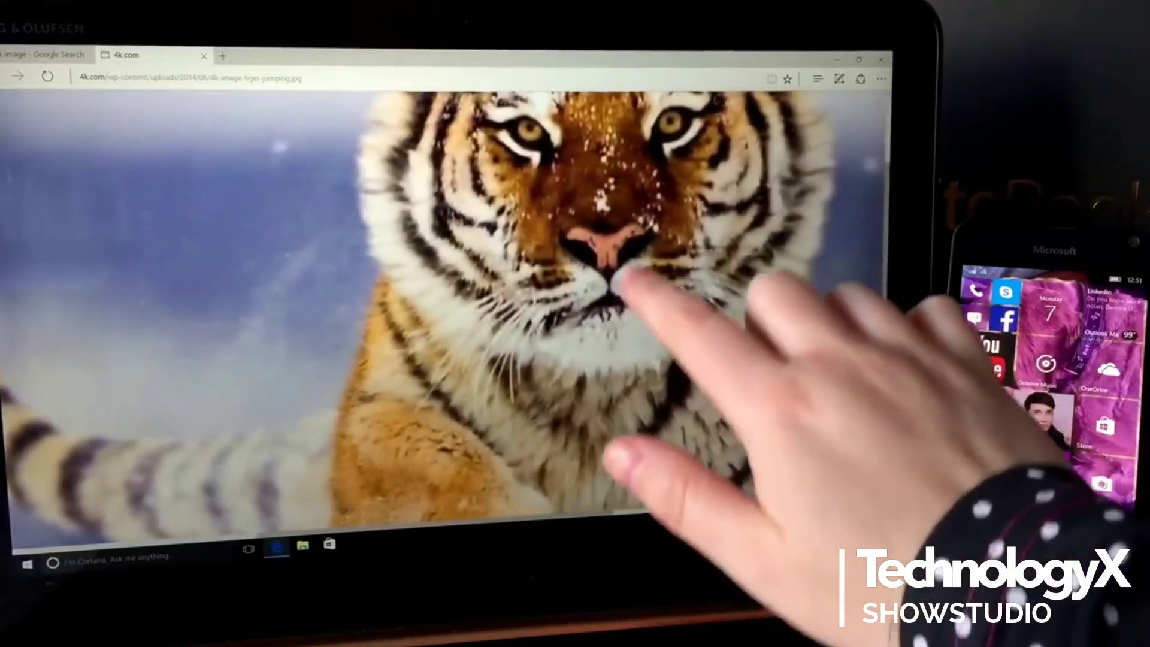
pyautogui.scroll(-3, 630, 297)
pyautogui.scroll(-5, 647, 360)
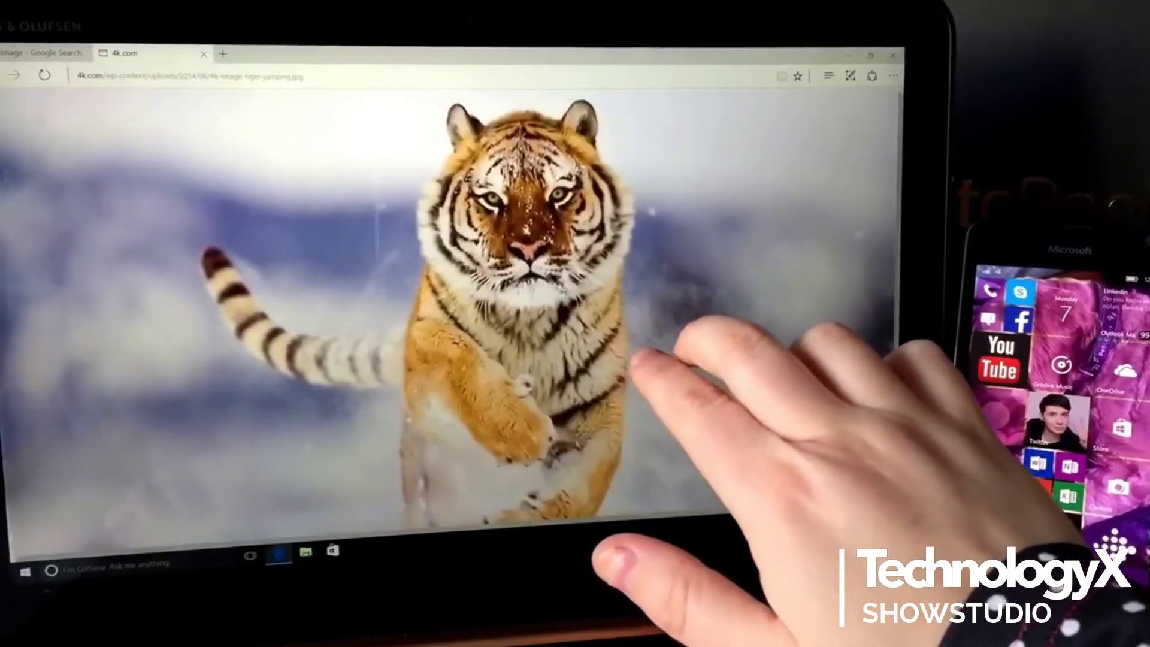
pyautogui.scroll(-3, 585, 361)
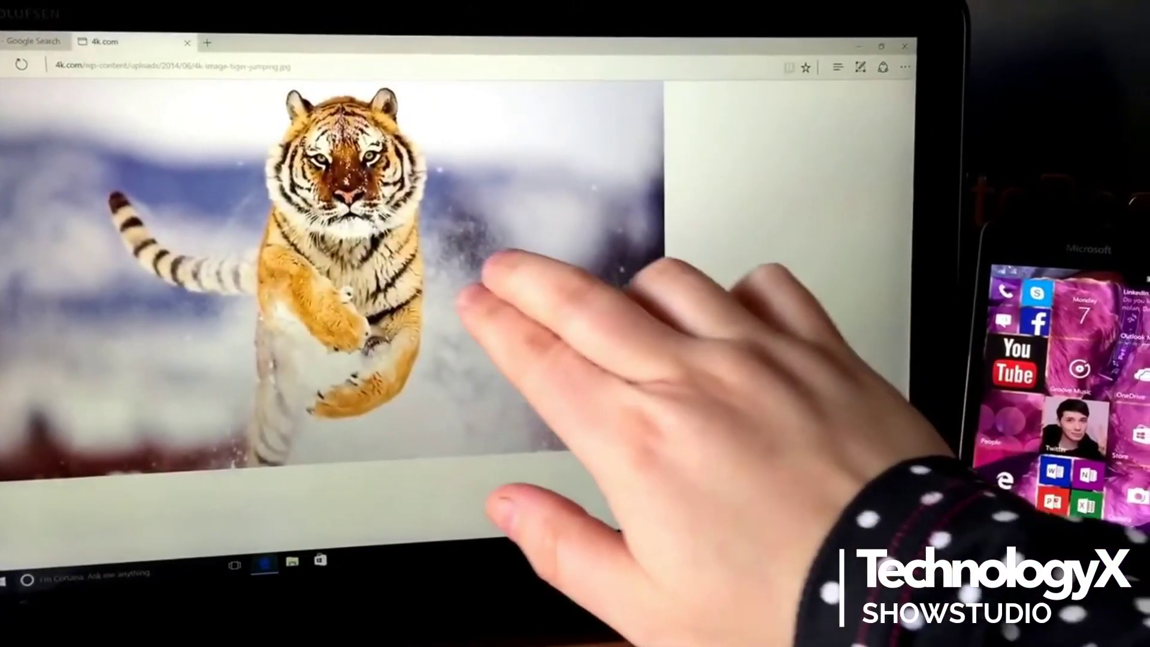
pyautogui.scroll(5, 539, 314)
pyautogui.scroll(3, 558, 359)
pyautogui.scroll(3, 629, 360)
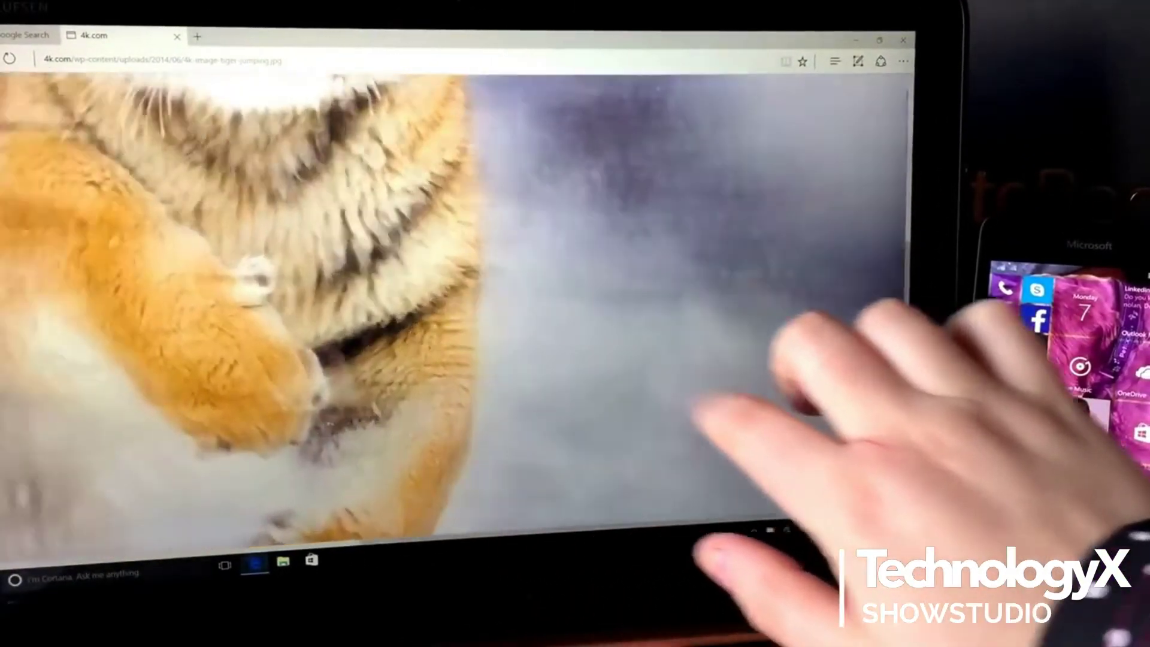
pyautogui.scroll(-2, 629, 315)
pyautogui.scroll(3, 584, 270)
pyautogui.scroll(5, 629, 270)
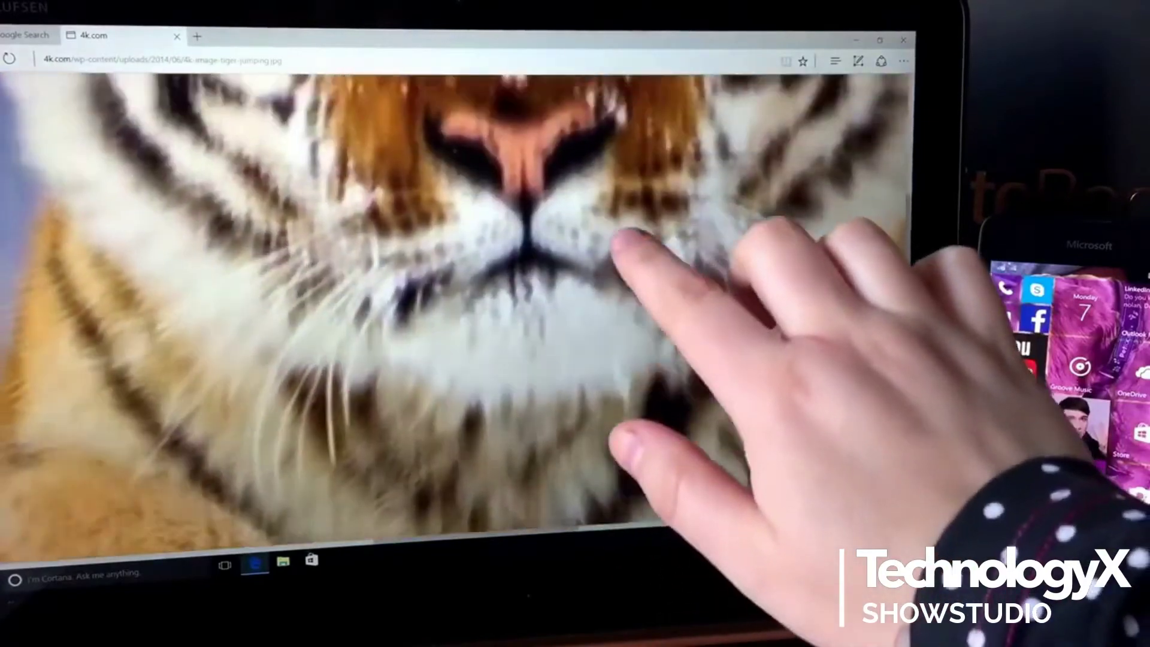
pyautogui.scroll(-5, 621, 341)
pyautogui.scroll(-3, 575, 386)
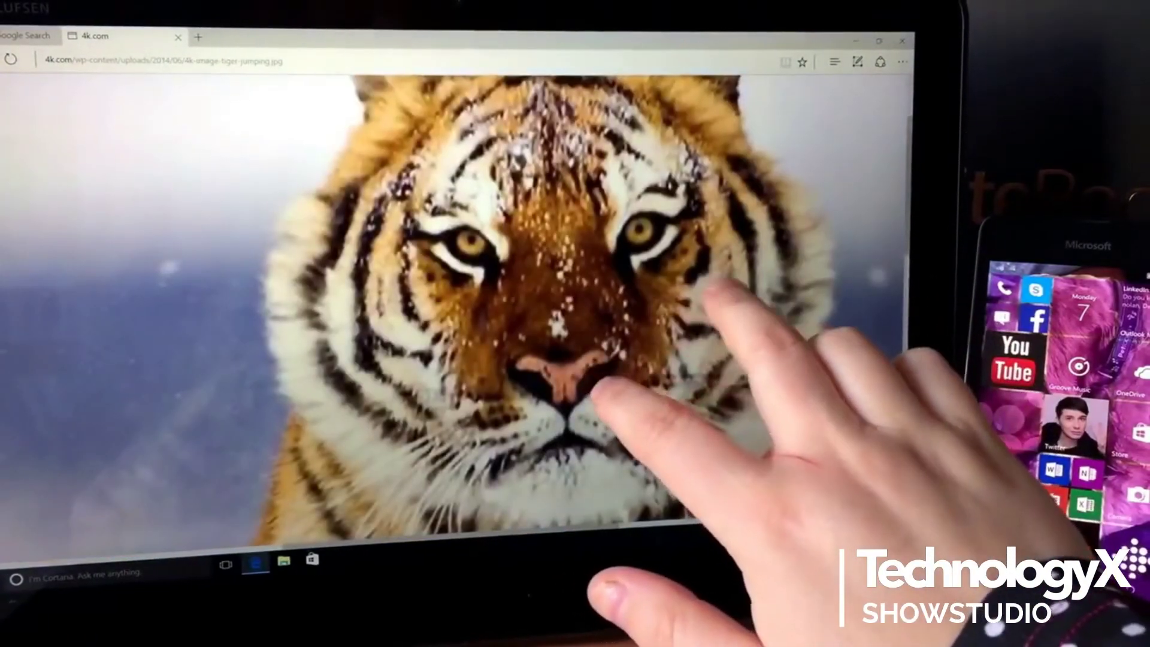
pyautogui.scroll(-3, 598, 386)
pyautogui.scroll(-5, 594, 373)
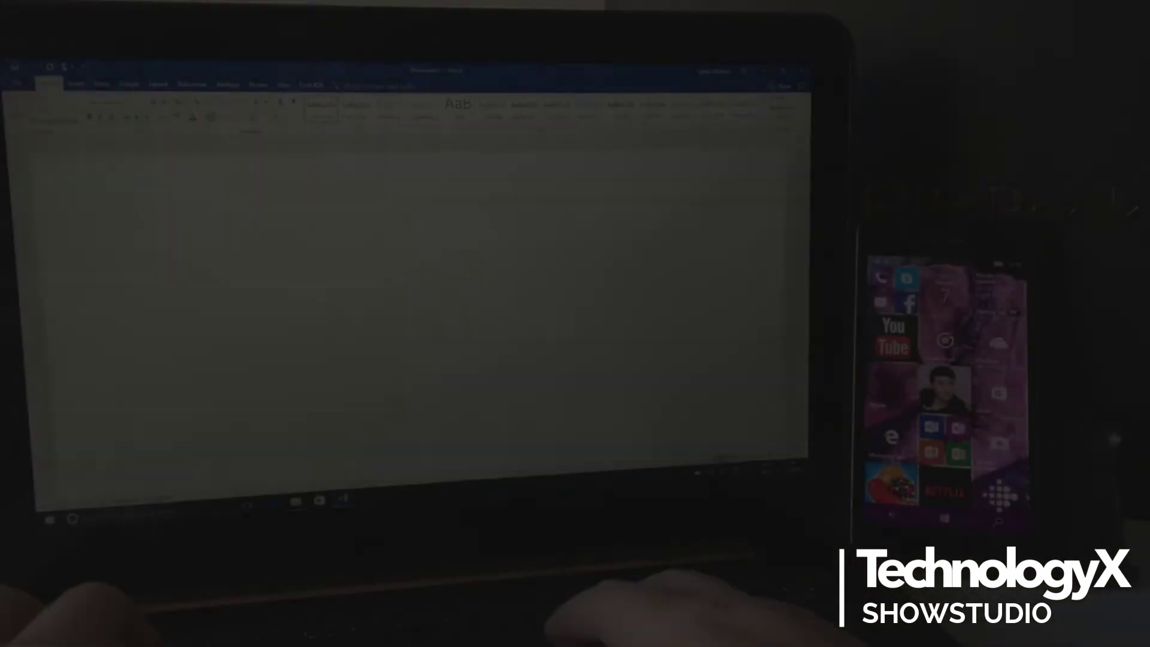
pyautogui.write('Folio 102')
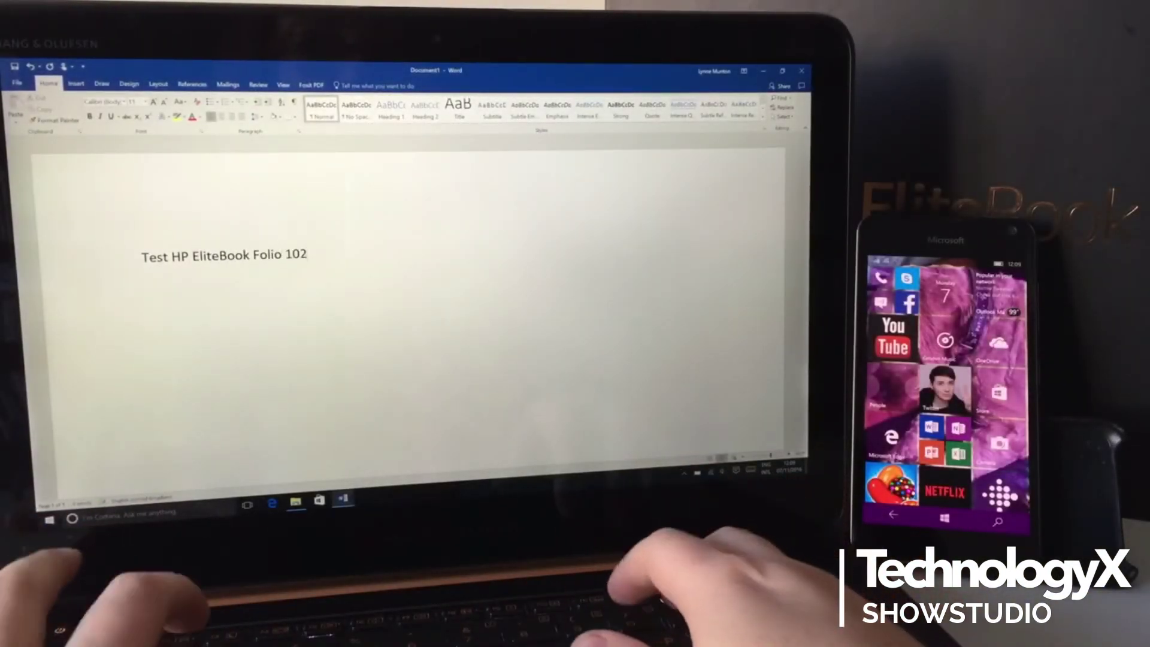
pyautogui.write('0 B&O Limited Edition')
# Step: Save the Folio 1020 test document to OneDrive under its default name, then view it on the phone
pyautogui.hotkey('ctrl', 's')
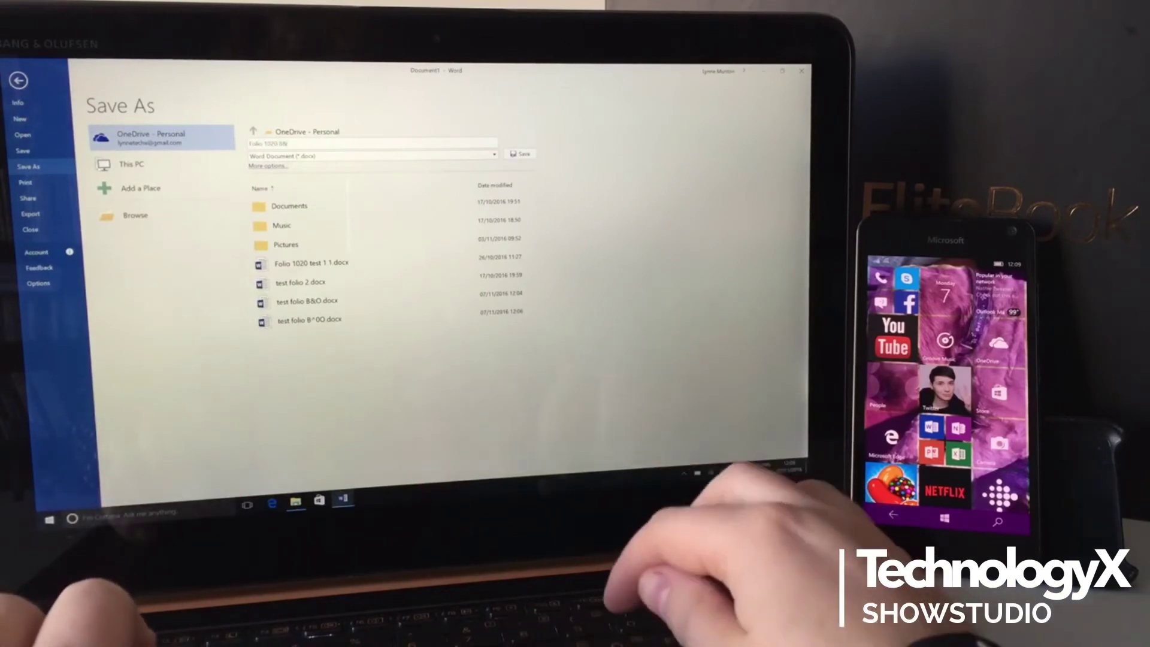
pyautogui.press('Return')
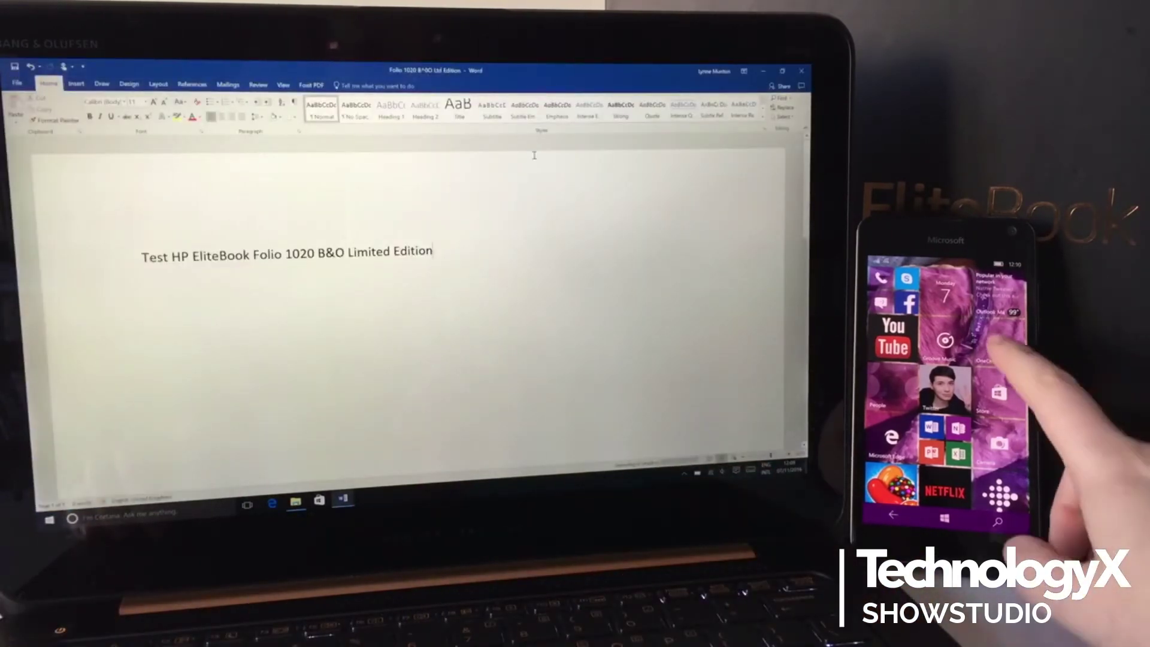
pyautogui.click(935, 402)
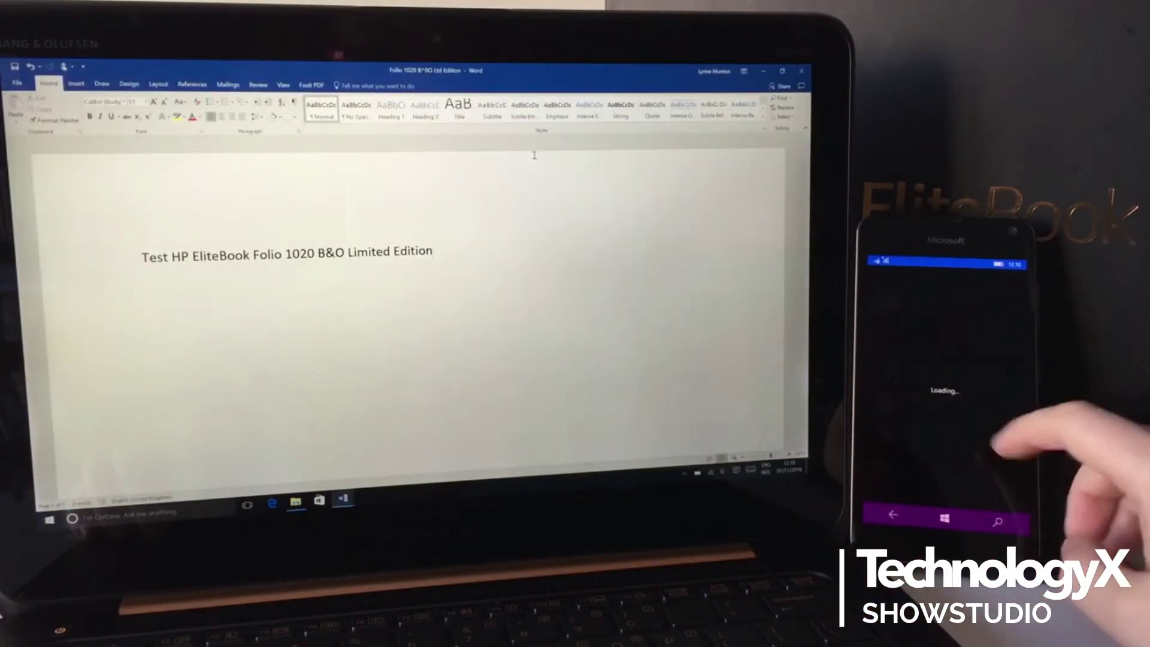
pyautogui.click(985, 405)
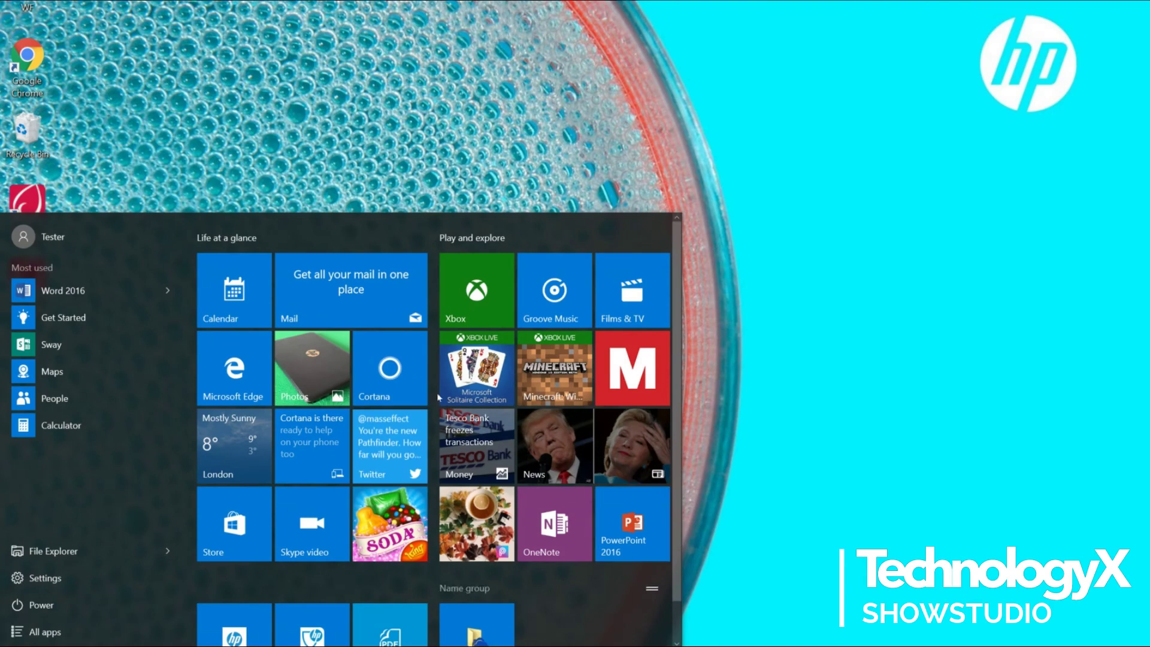
pyautogui.scroll(-1, 452, 404)
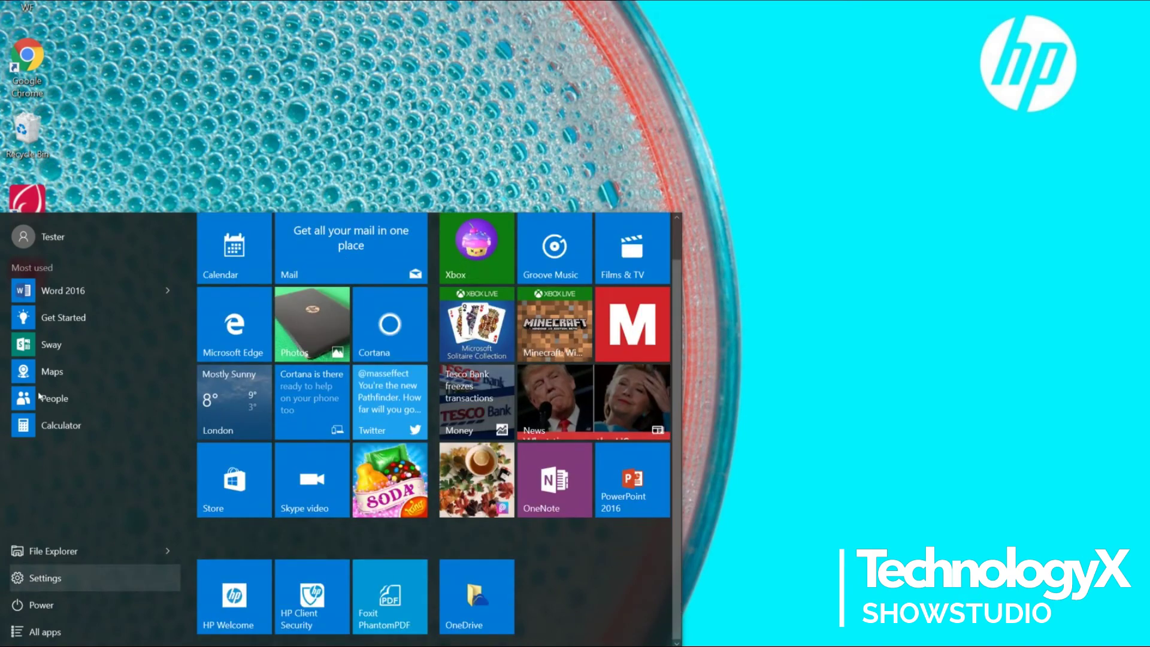
# Step: Pin Netflix to Start from the All apps list, then bring up Action Center
pyautogui.click(46, 632)
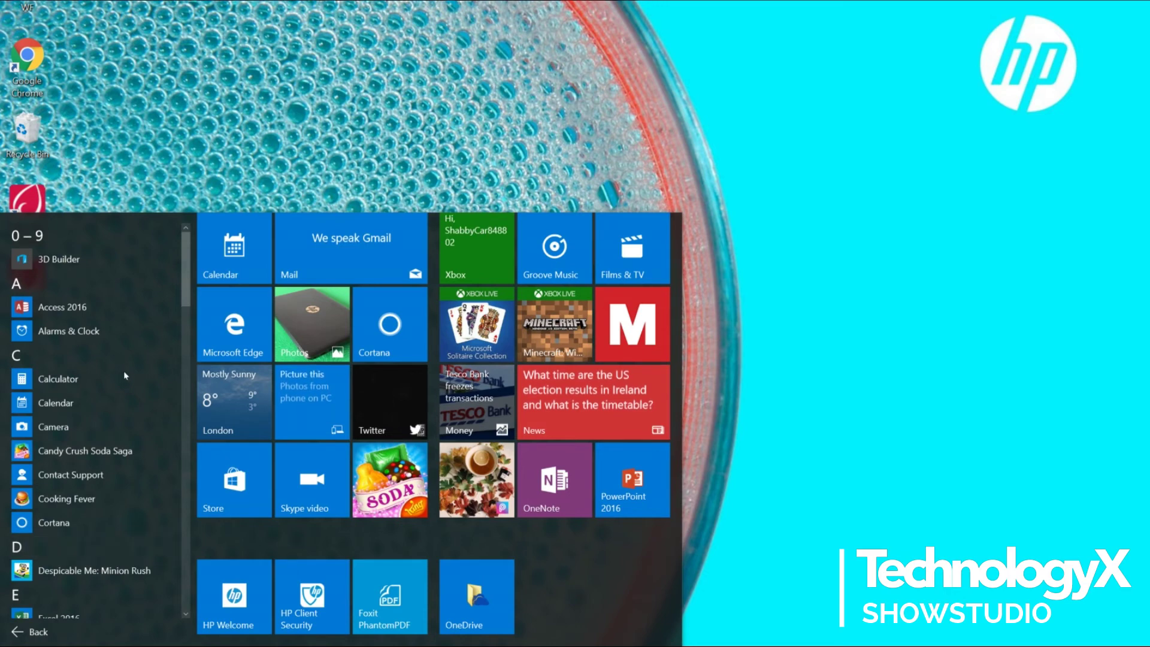
pyautogui.scroll(-5, 124, 371)
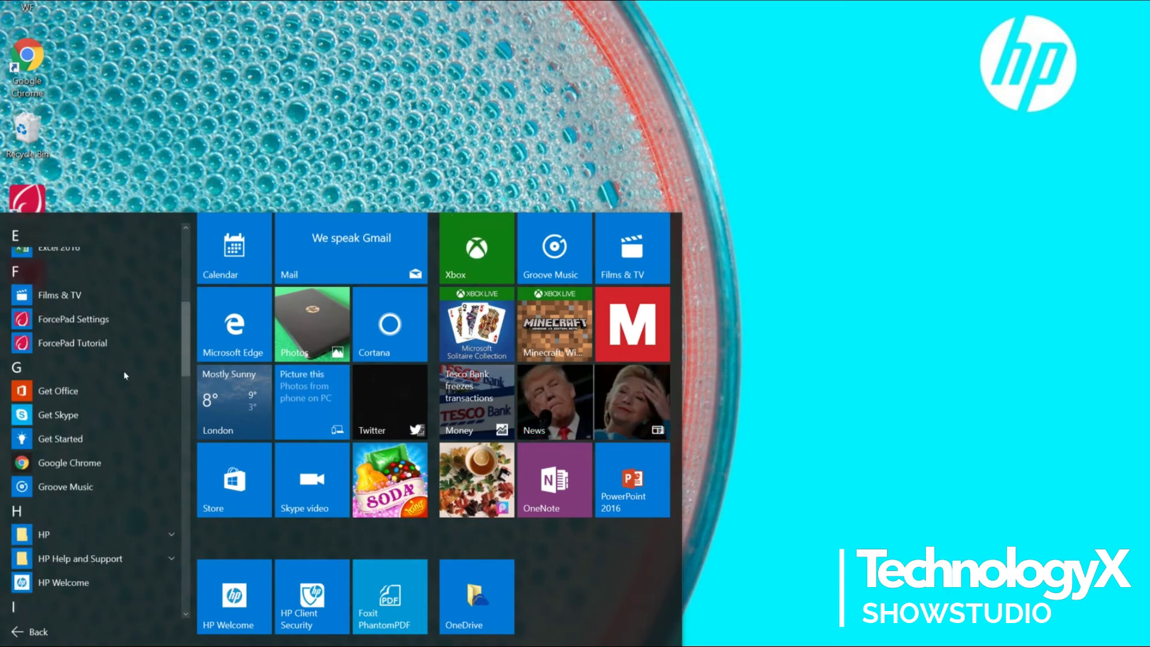
pyautogui.scroll(-4, 123, 371)
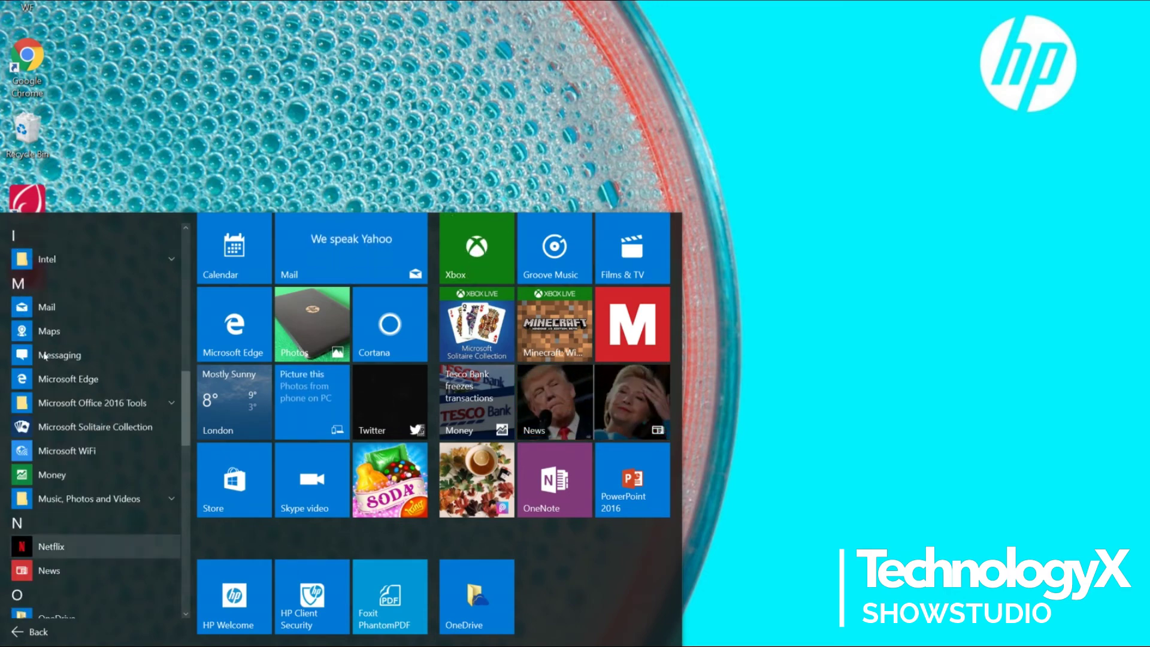
pyautogui.rightClick(51, 547)
pyautogui.click(99, 558)
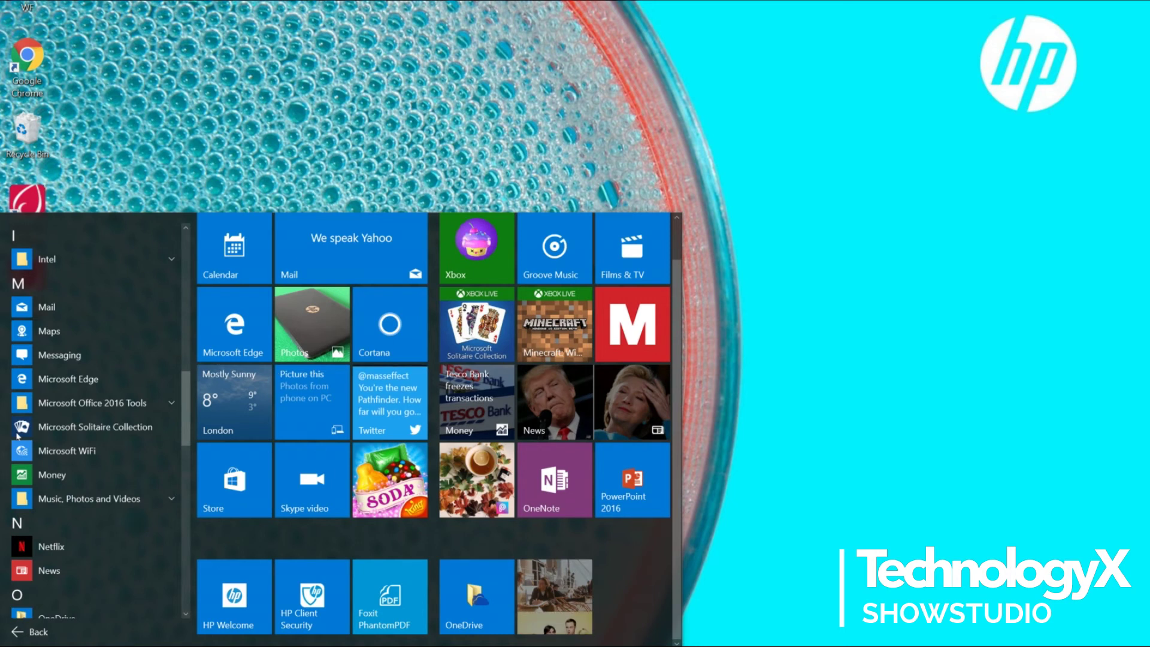
pyautogui.press('Escape')
pyautogui.press('super+a')
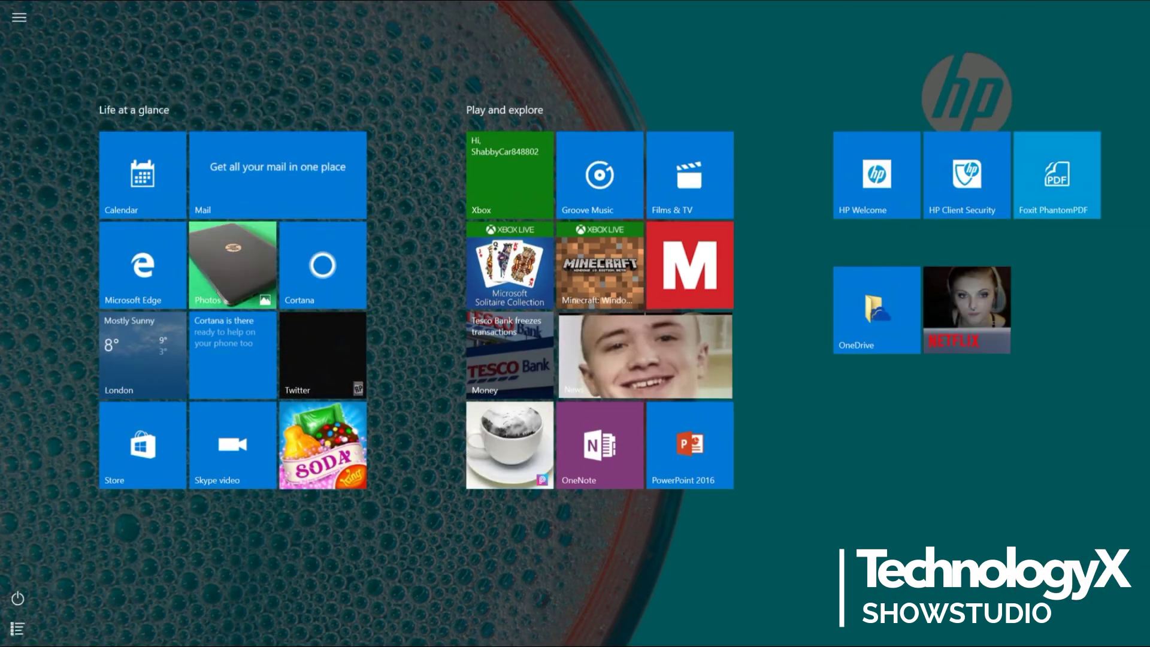
pyautogui.click(644, 336)
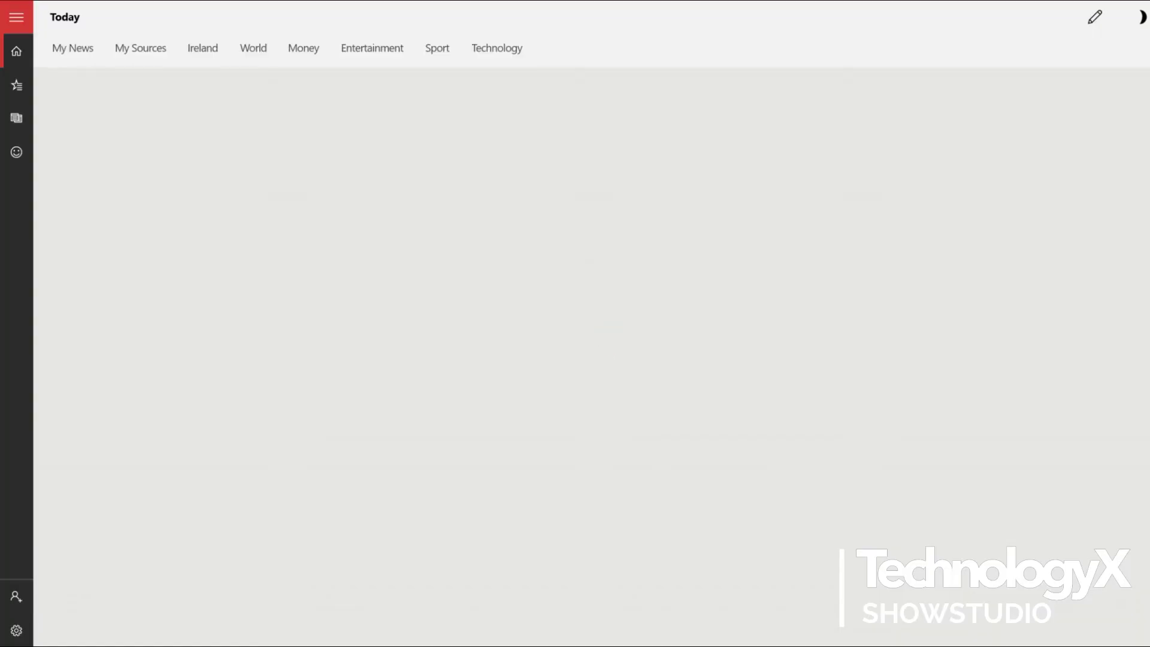
pyautogui.scroll(-5, 617, 202)
pyautogui.scroll(-5, 616, 203)
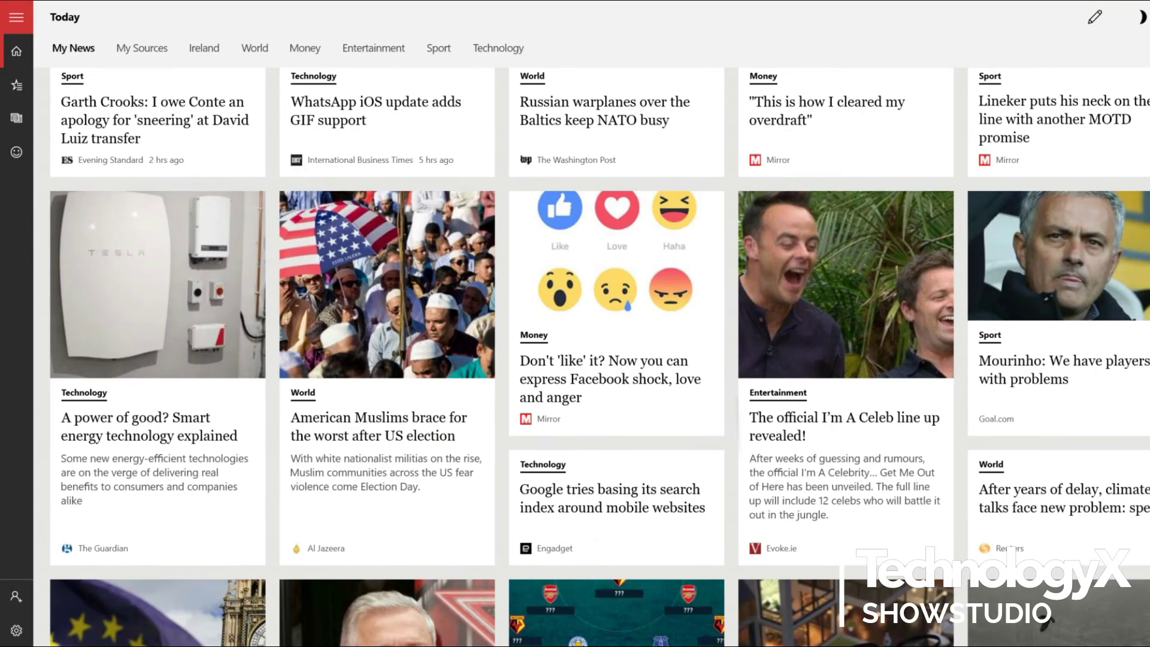
pyautogui.scroll(-5, 600, 358)
pyautogui.scroll(10, 600, 358)
pyautogui.scroll(5, 599, 359)
pyautogui.scroll(5, 600, 358)
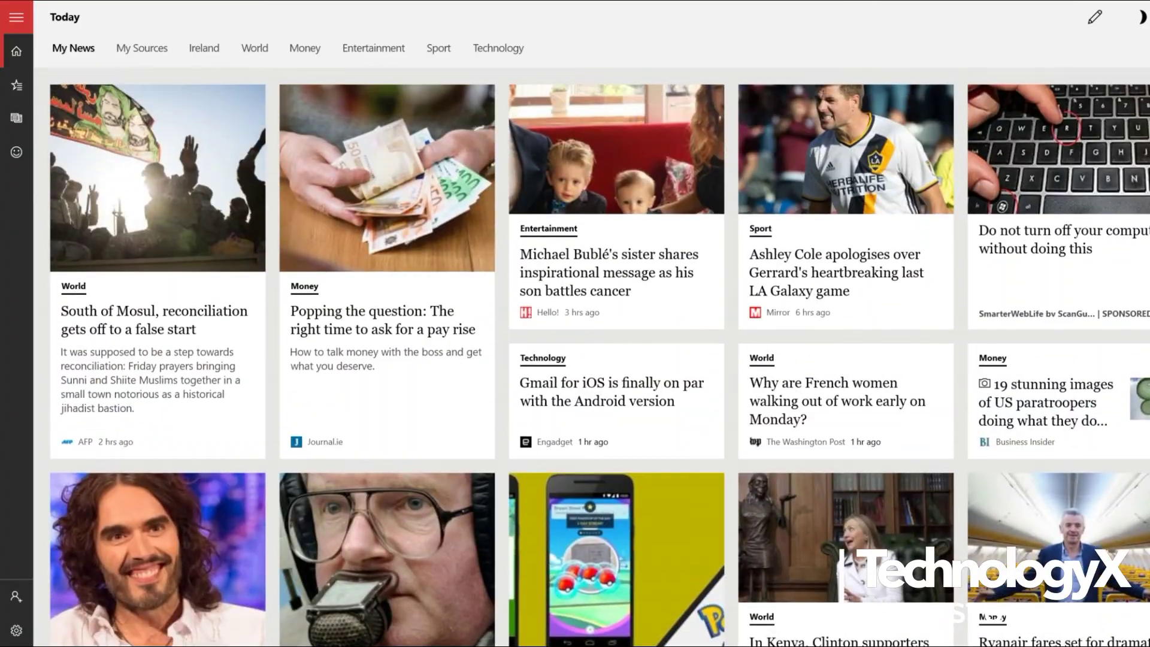
pyautogui.press('super')
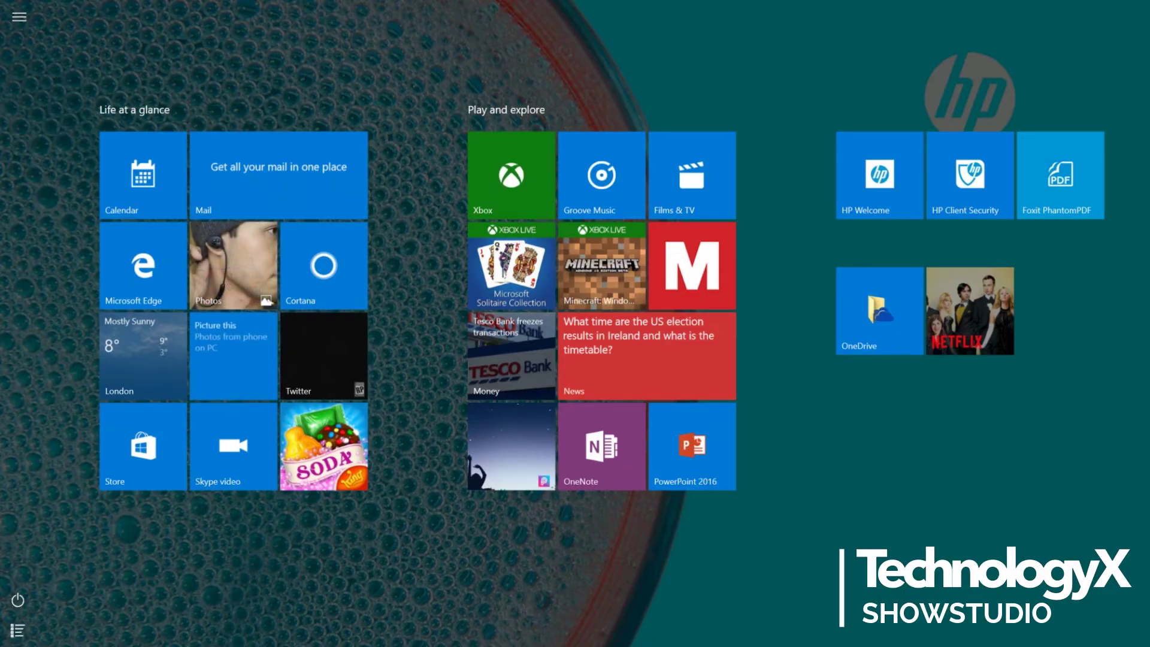